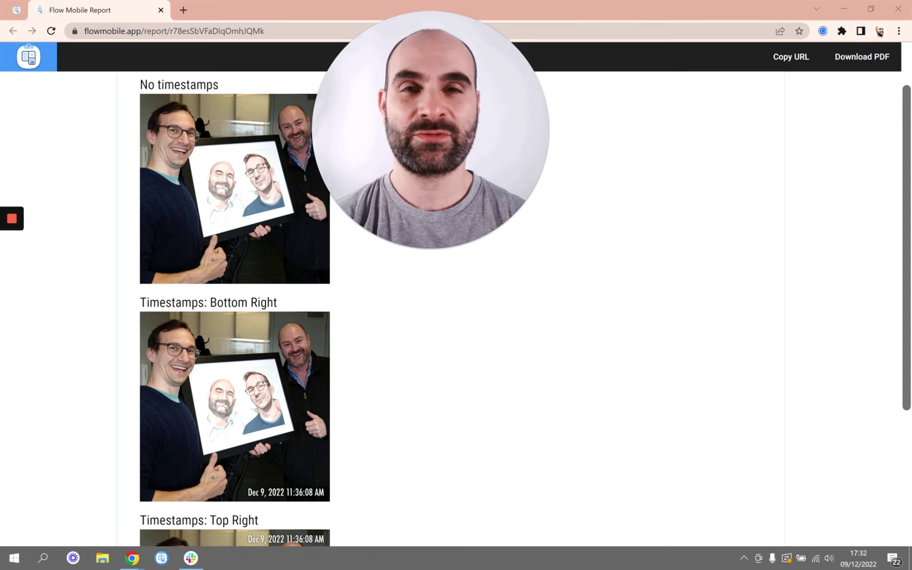
{"action": "scroll", "coordinate": [457, 285], "scroll_direction": "up", "scroll_amount": 5}
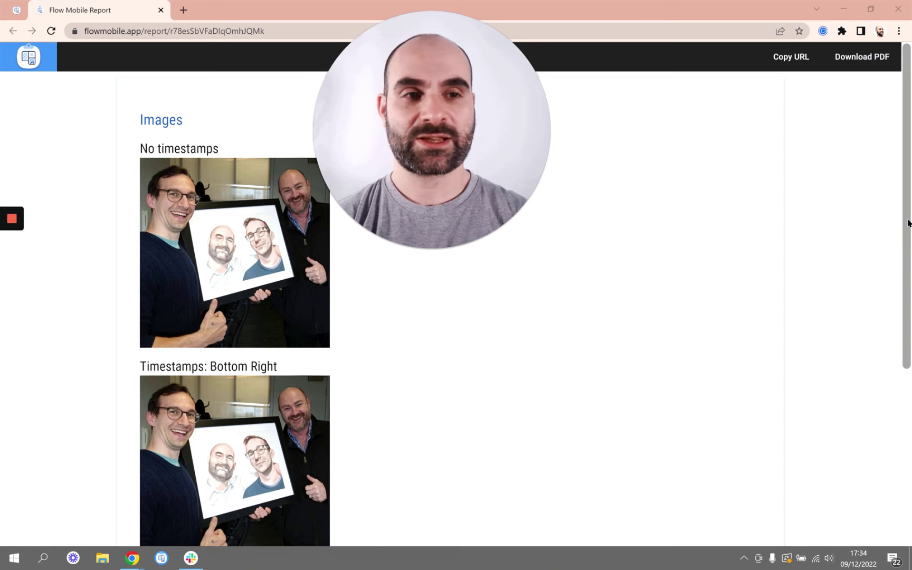
{"action": "left_click_drag", "start_coordinate": [907, 235], "coordinate": [909, 324]}
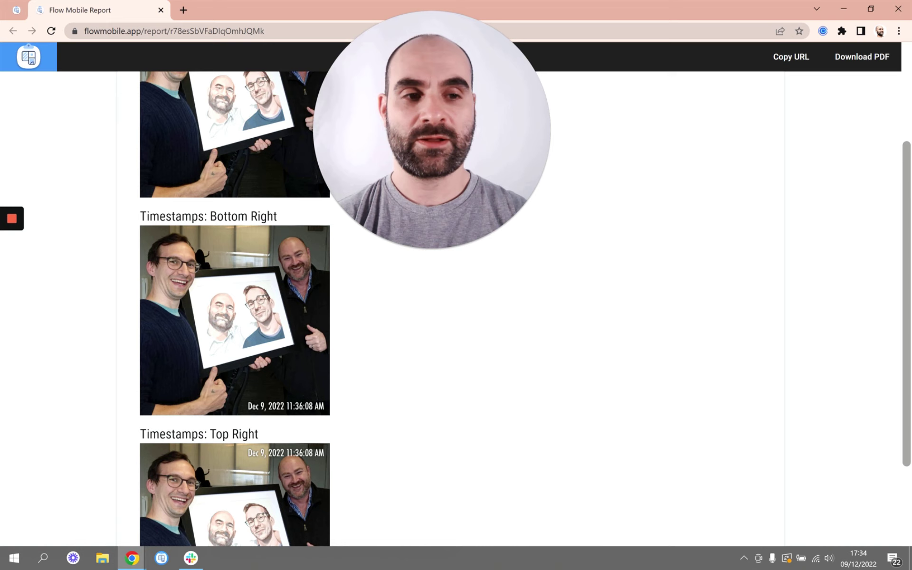
{"action": "scroll", "coordinate": [655, 320], "scroll_direction": "down", "scroll_amount": 1}
{"action": "scroll", "coordinate": [257, 346], "scroll_direction": "down", "scroll_amount": 1}
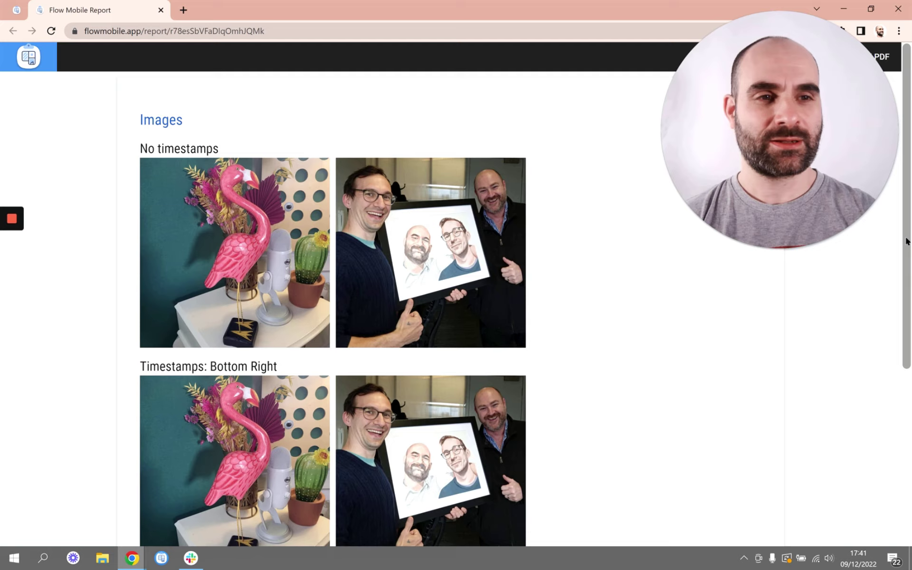
{"action": "left_click_drag", "start_coordinate": [909, 249], "coordinate": [909, 285]}
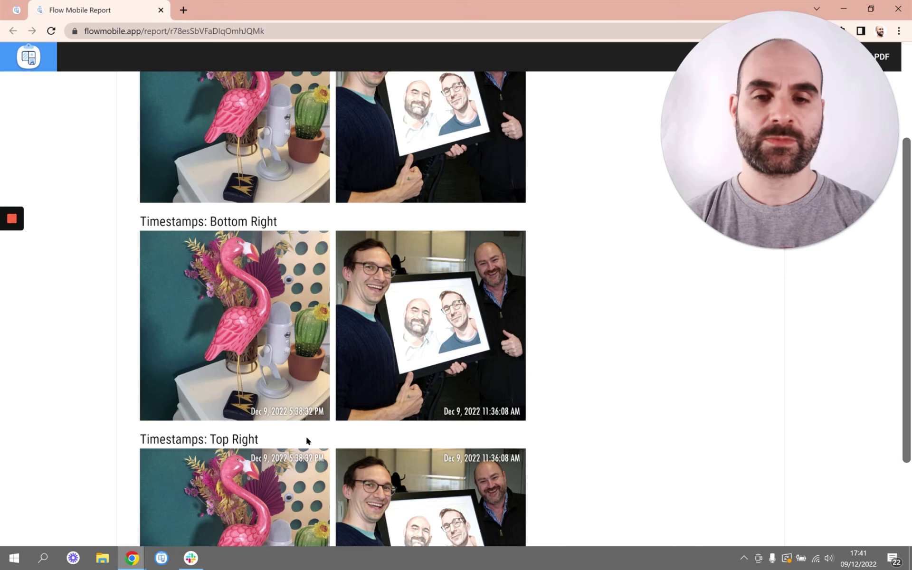
Add and save a third Beverages item to job 202 with the two-children photo.
{"action": "left_click", "coordinate": [12, 31]}
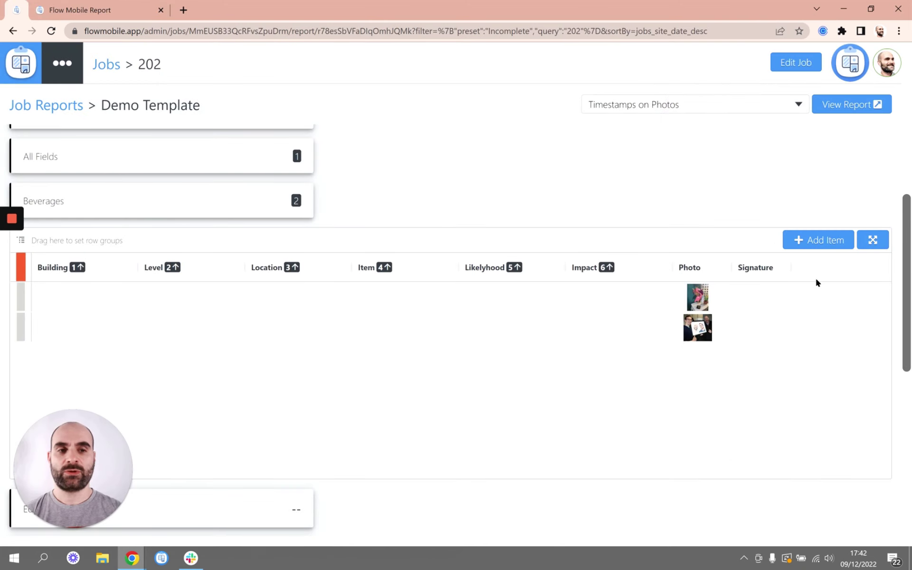
{"action": "left_click", "coordinate": [818, 241]}
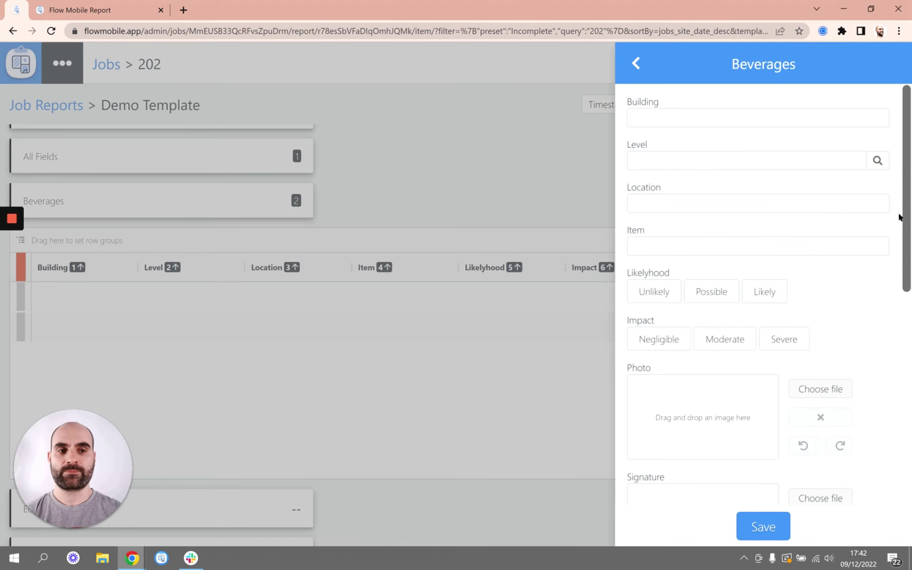
{"action": "scroll", "coordinate": [899, 216], "scroll_direction": "down", "scroll_amount": 2}
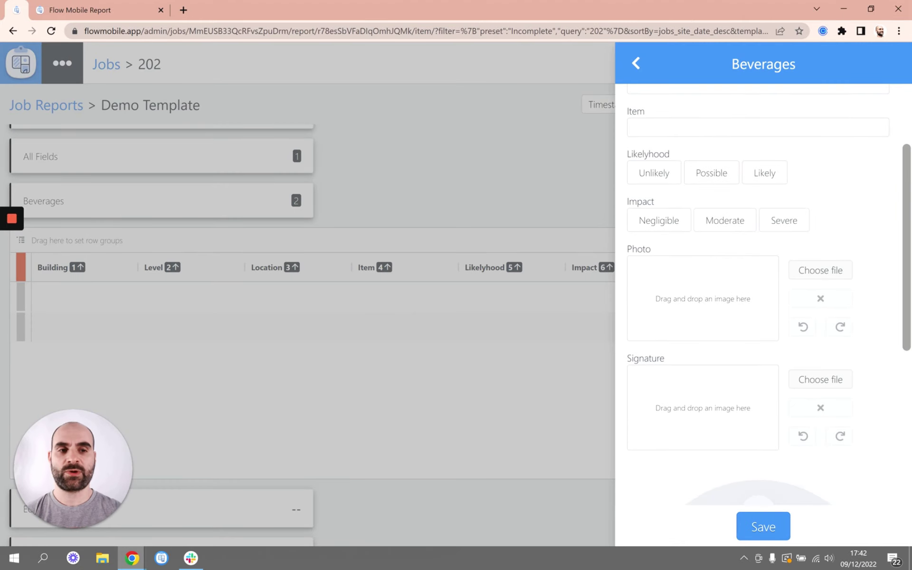
{"action": "left_click", "coordinate": [828, 274]}
{"action": "double_click", "coordinate": [128, 92]}
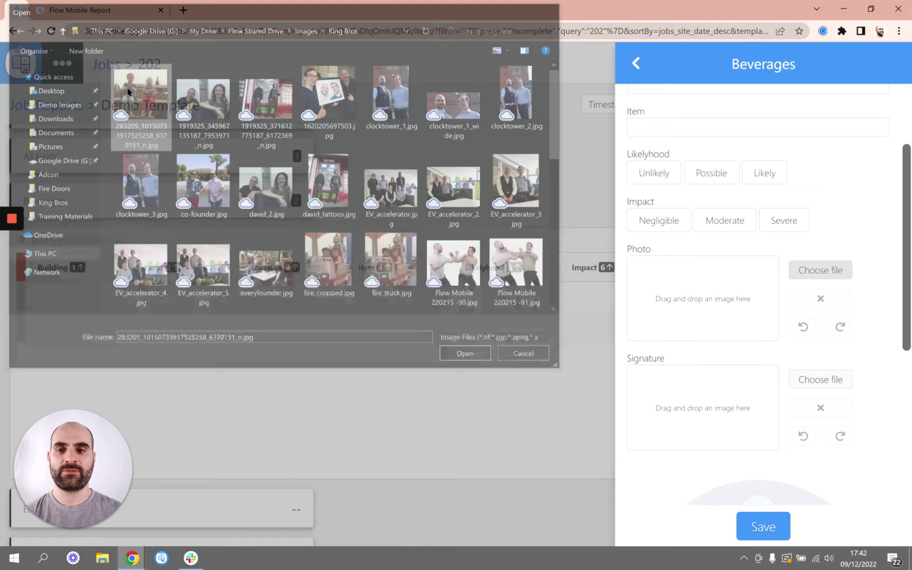
{"action": "left_click", "coordinate": [764, 527]}
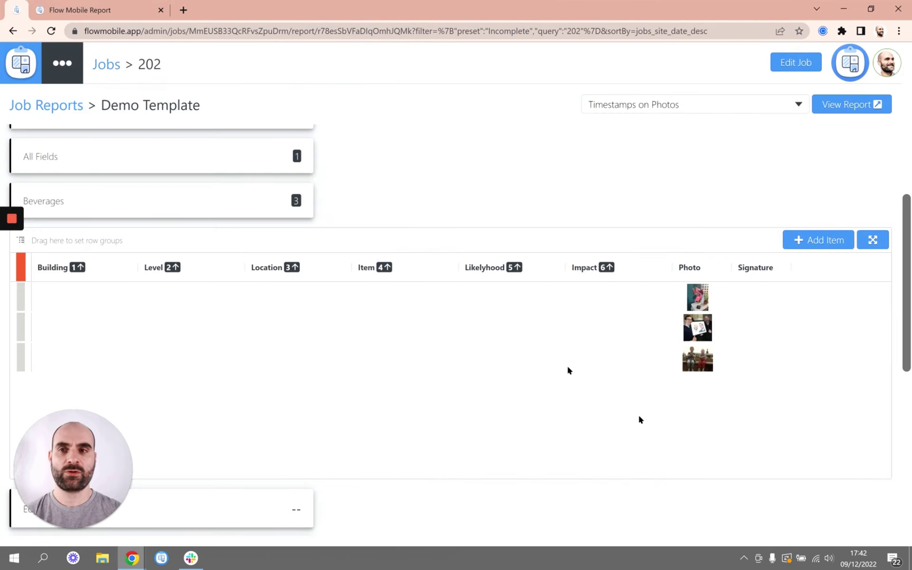
View the Flow Mobile Report showing the third photo stamped Dec 9, 2022 5:42:34 PM.
{"action": "left_click", "coordinate": [81, 10]}
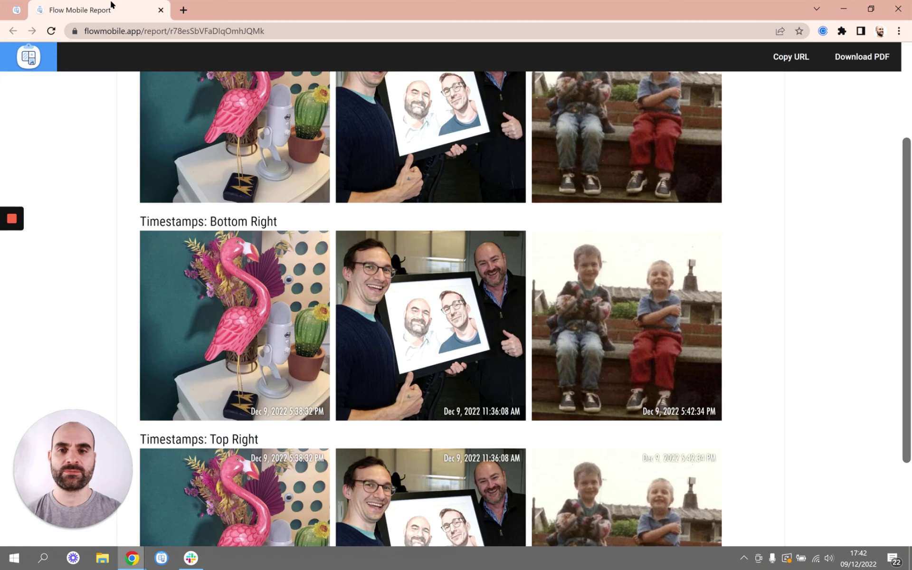